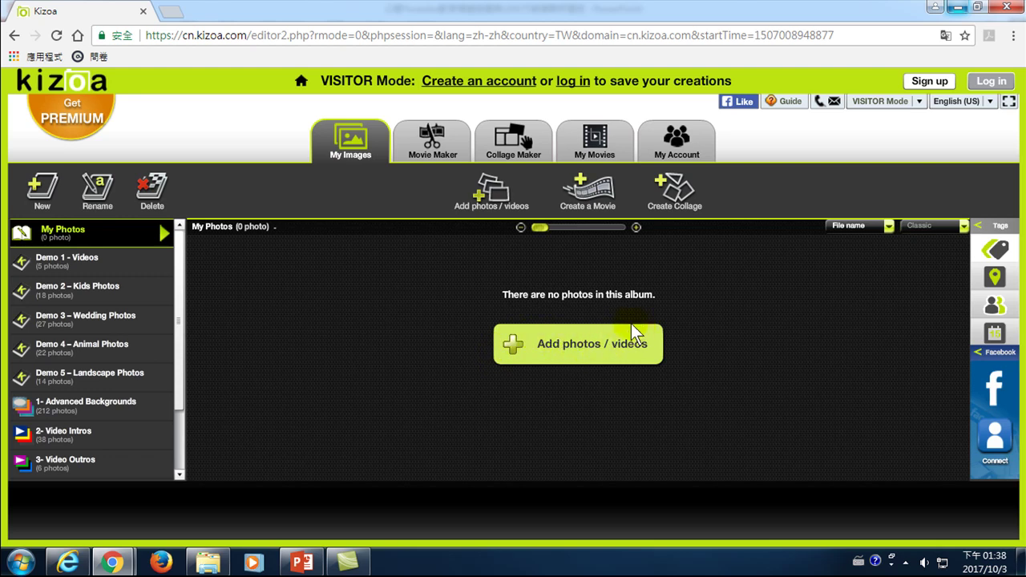
# - Minimize the Chrome window to reveal the PowerPoint lecture deck behind it
pyautogui.click(961, 10)
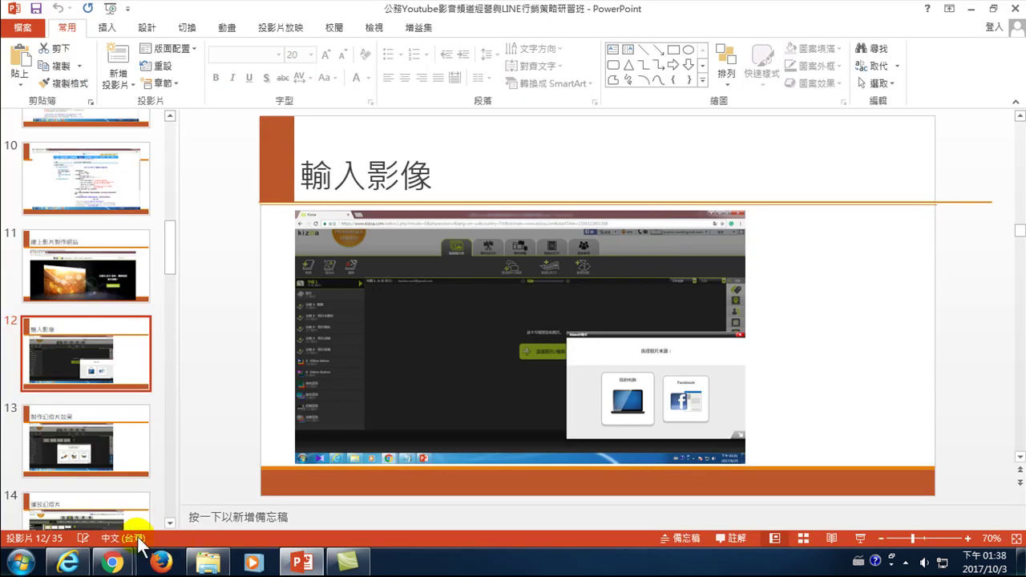
# - Open a new Chrome window from the taskbar jump list and maximize it on the Google new tab
pyautogui.moveTo(116, 561)
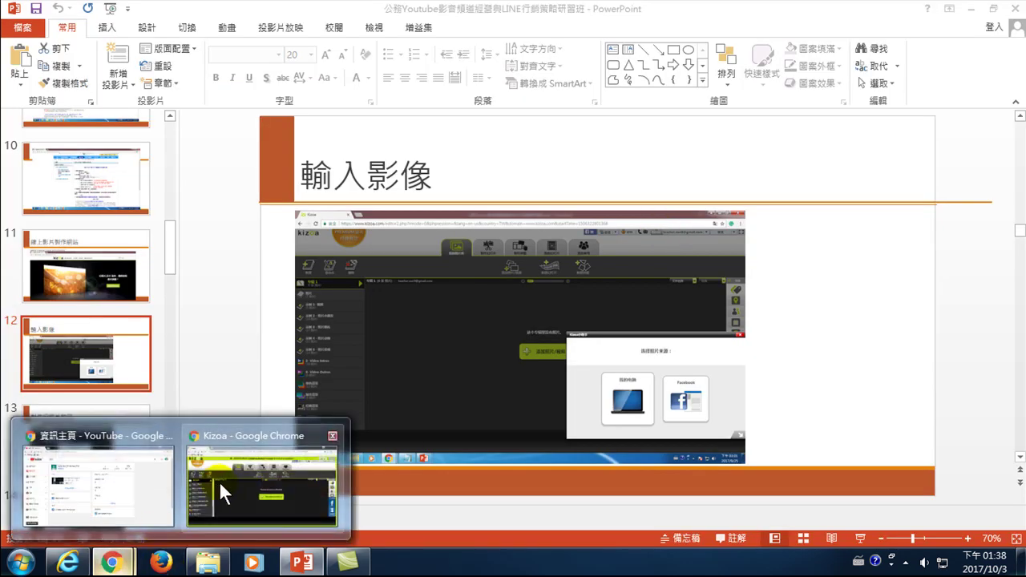
pyautogui.moveTo(172, 496)
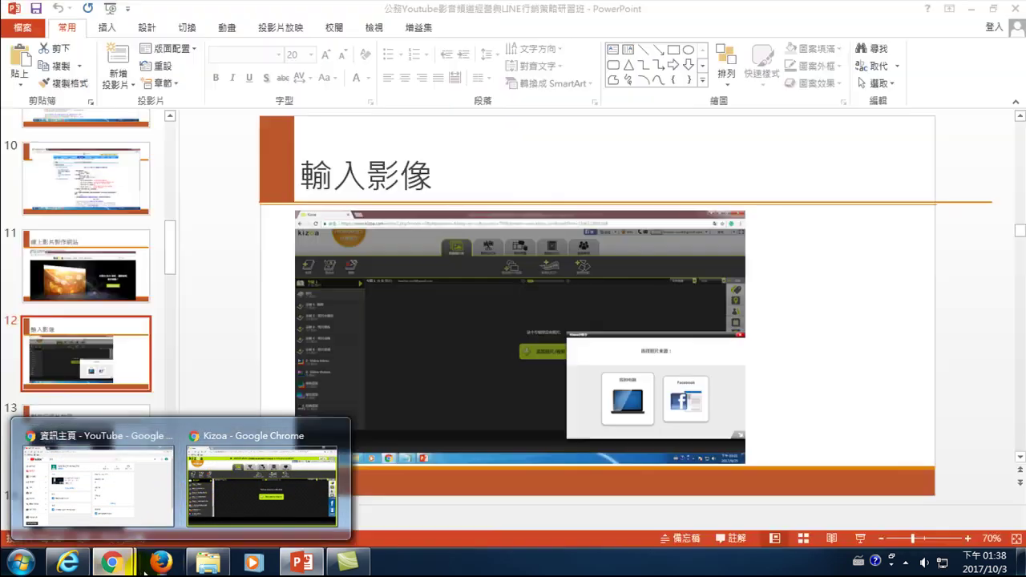
pyautogui.rightClick(110, 561)
pyautogui.click(128, 488)
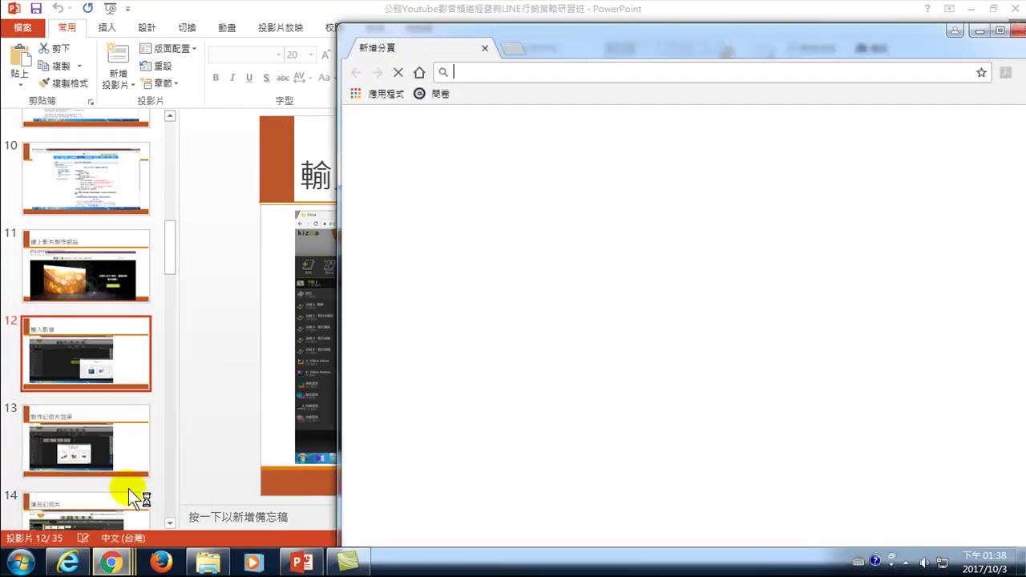
pyautogui.click(996, 32)
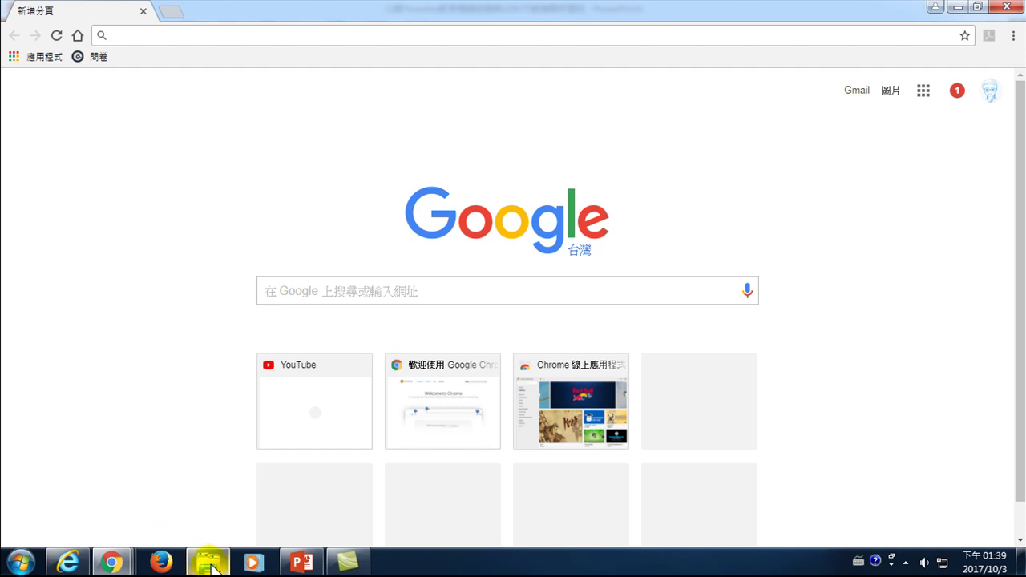
# - Bring the PowerPoint lecture deck back to the front on slide 12 '輸入影像'
pyautogui.moveTo(211, 567)
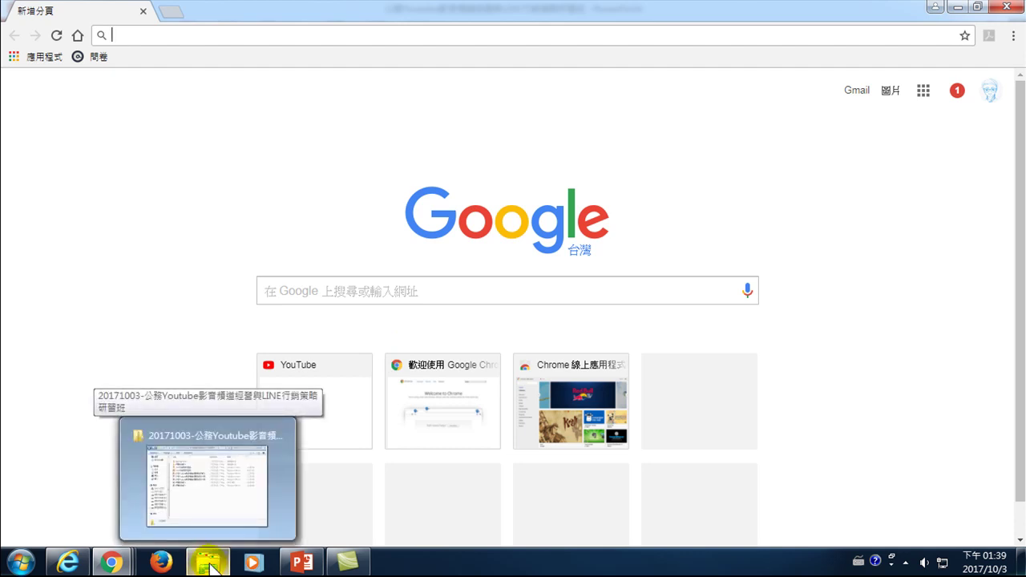
pyautogui.click(297, 566)
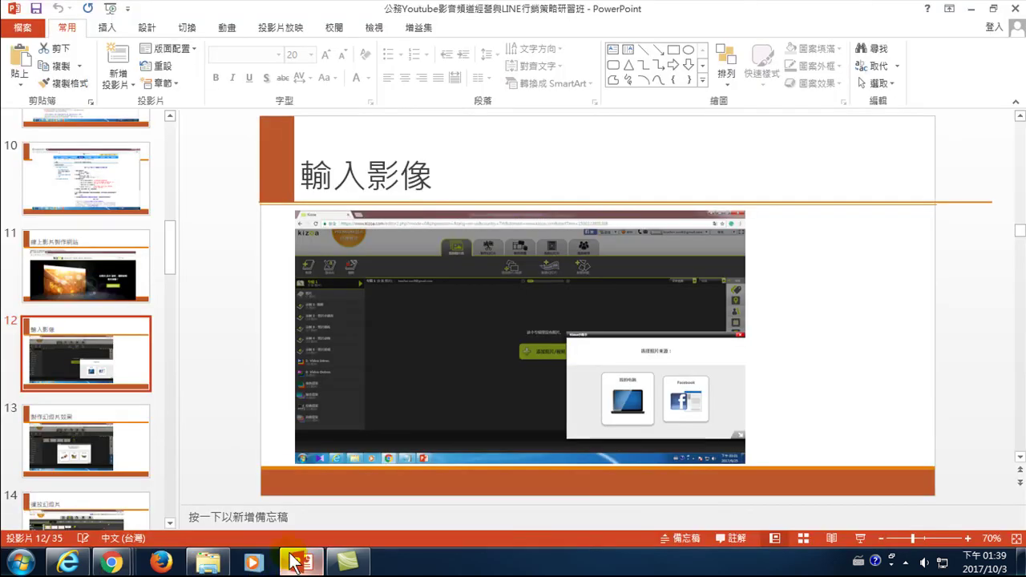
# - Launch PowerPoint 2013 from the Start menu and create the blank presentation 簡報1
pyautogui.click(20, 563)
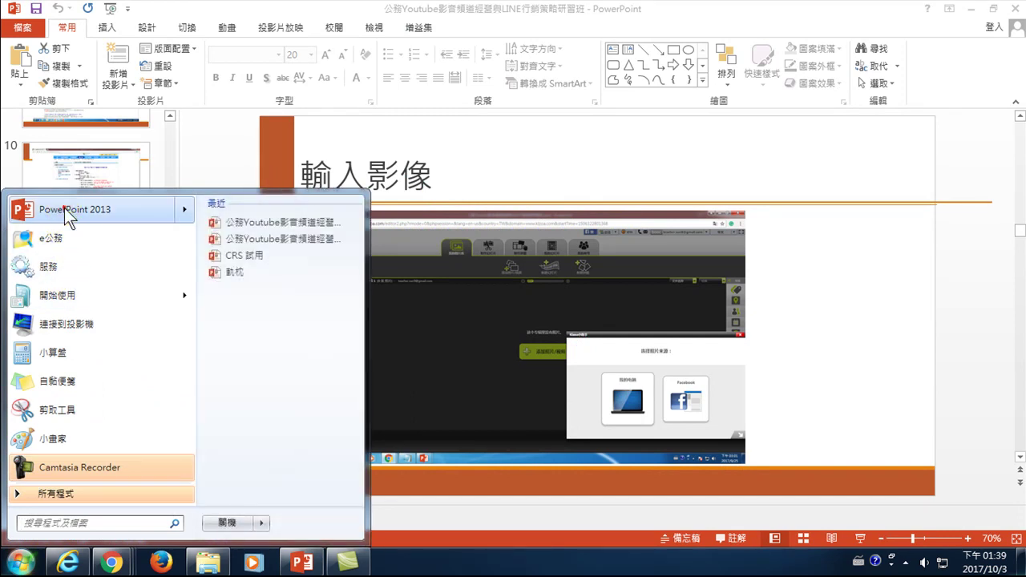
pyautogui.click(64, 208)
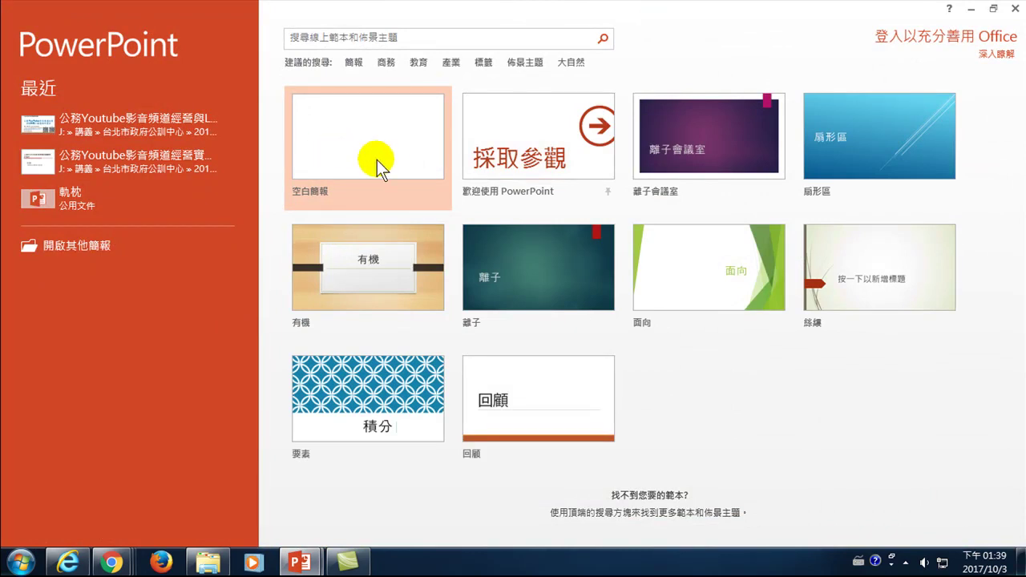
pyautogui.click(355, 135)
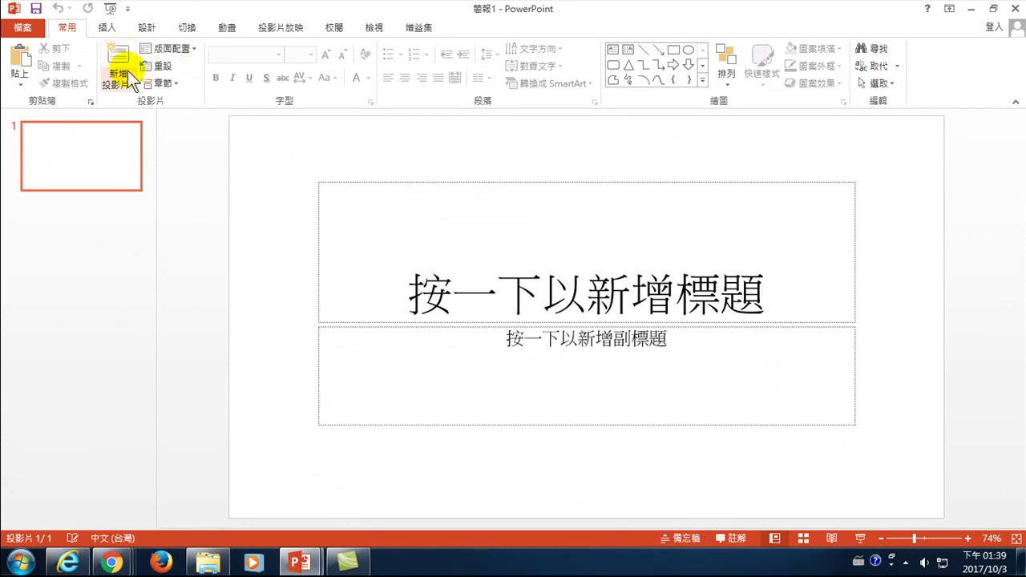
# - Paste the Google new-tab screenshot onto slide 1 and shrink it to fit inside the slide
pyautogui.click(22, 57)
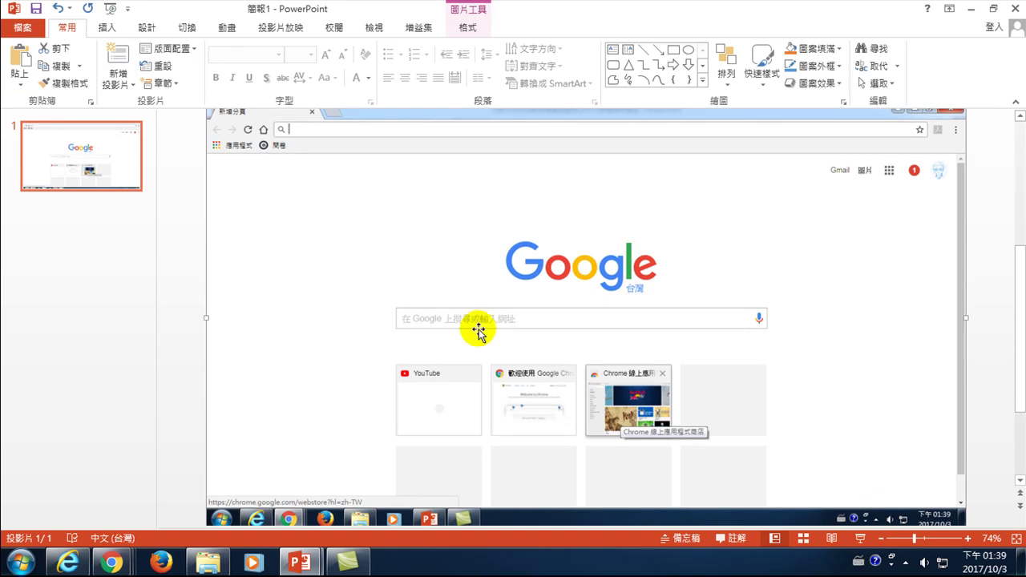
pyautogui.moveTo(461, 229); pyautogui.dragTo(485, 244)
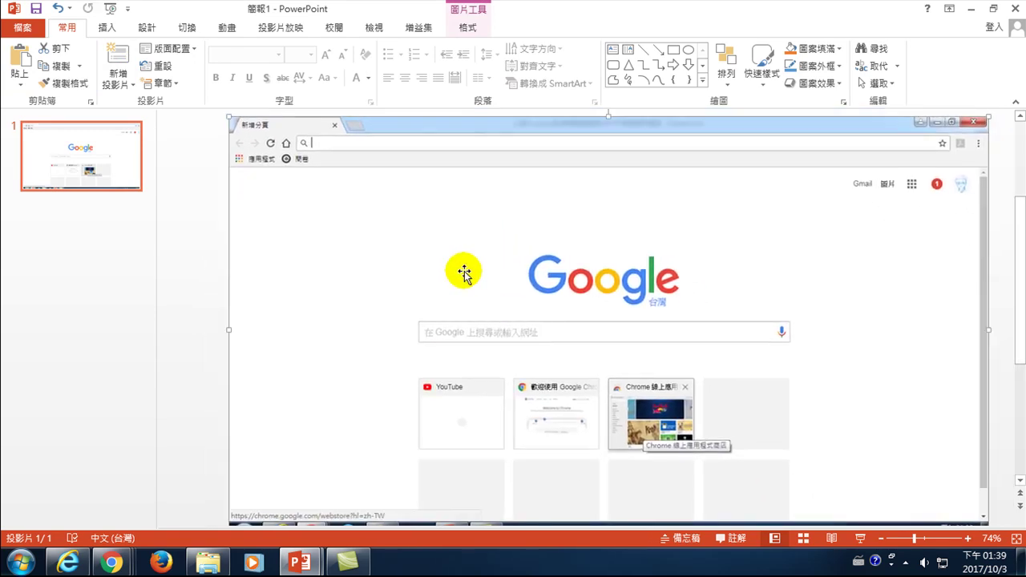
pyautogui.click(881, 538)
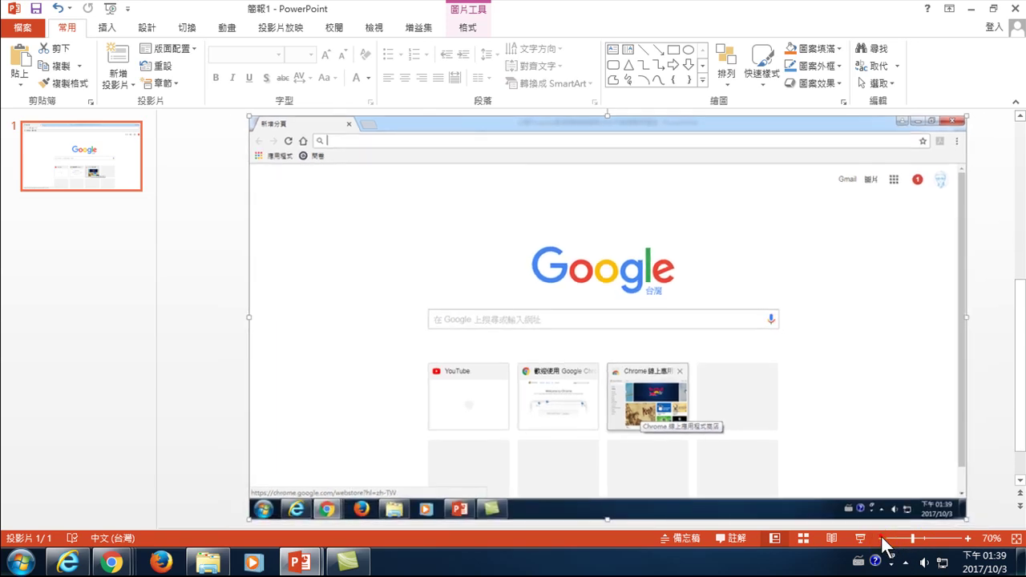
pyautogui.click(881, 538)
pyautogui.moveTo(915, 500); pyautogui.dragTo(875, 461)
pyautogui.click(972, 402)
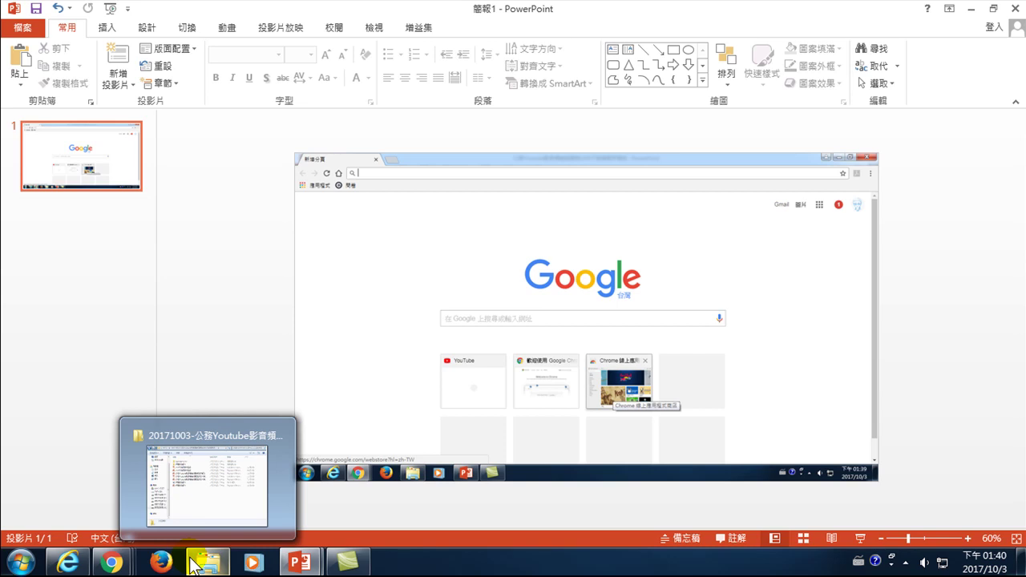
# - In the Google new-tab window, enter 國立陽明大學 in the search box and run the search
pyautogui.moveTo(112, 563)
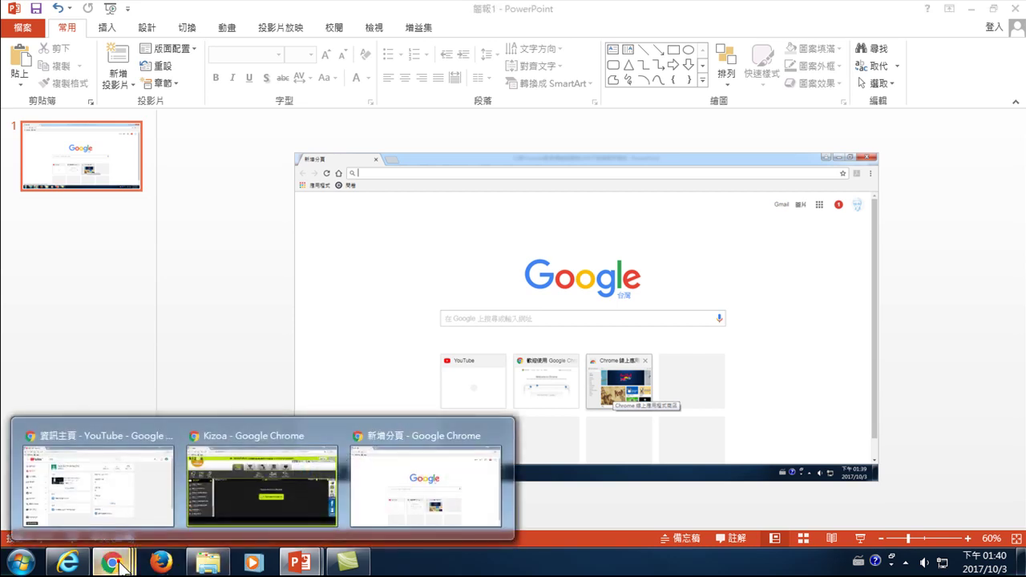
pyautogui.click(414, 495)
pyautogui.click(332, 291)
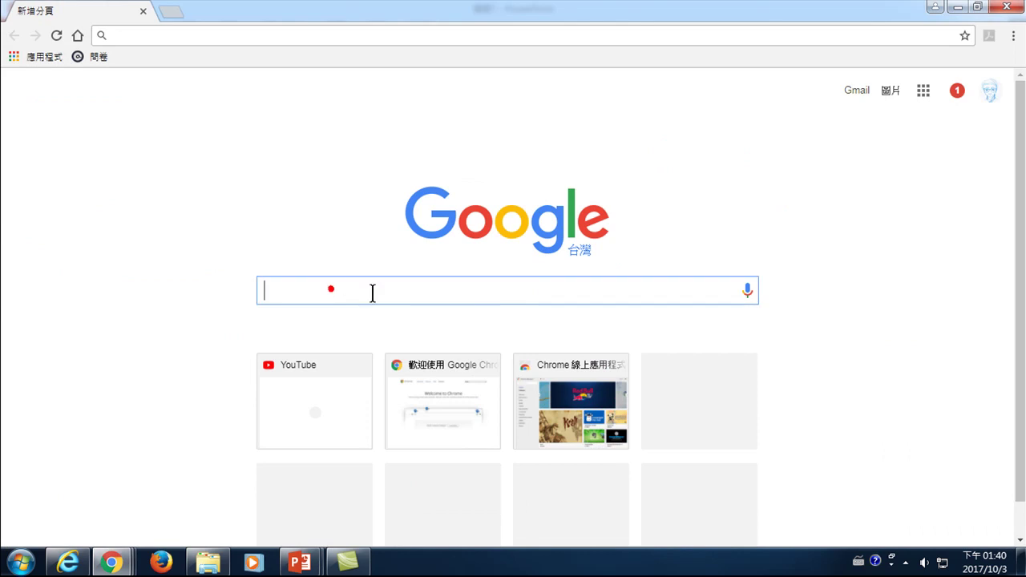
pyautogui.write('wirm')
pyautogui.press('BackSpace')
pyautogui.press('BackSpace')
pyautogui.press('BackSpace')
pyautogui.hotkey('ctrl', 'space')
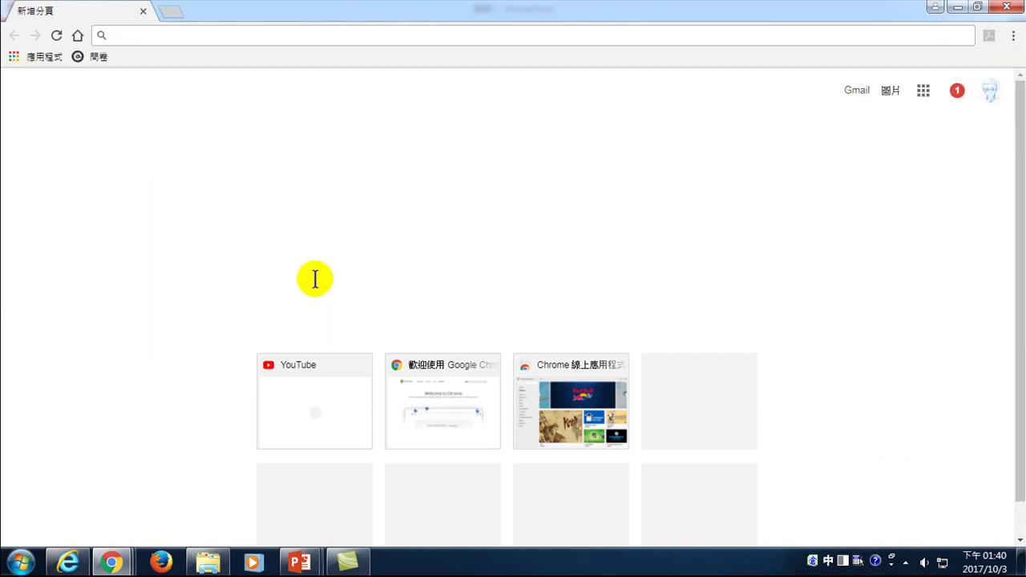
pyautogui.write('國立')
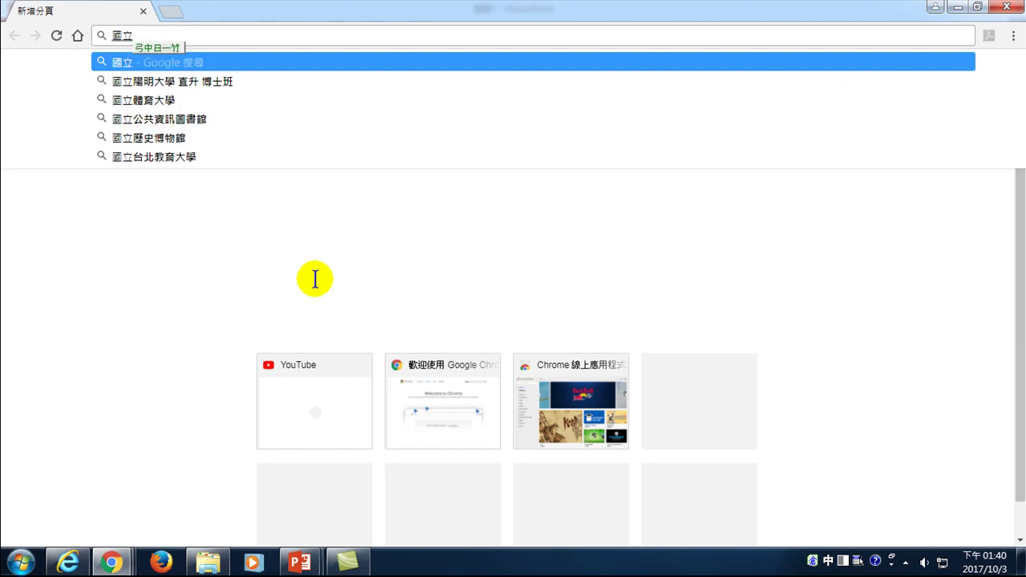
pyautogui.write('陽明大學')
pyautogui.hotkey('ctrl', 'space')
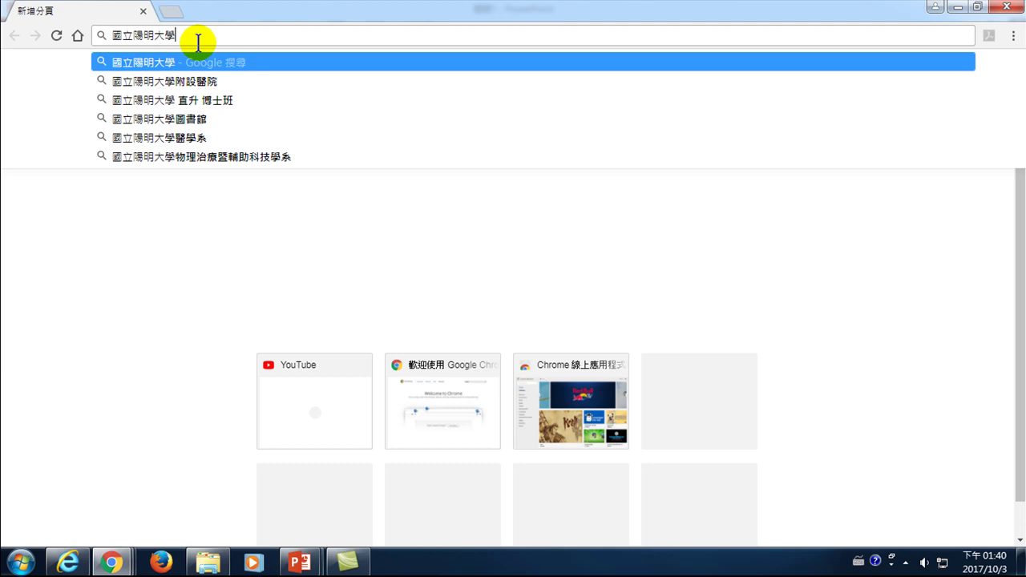
pyautogui.press('Return')
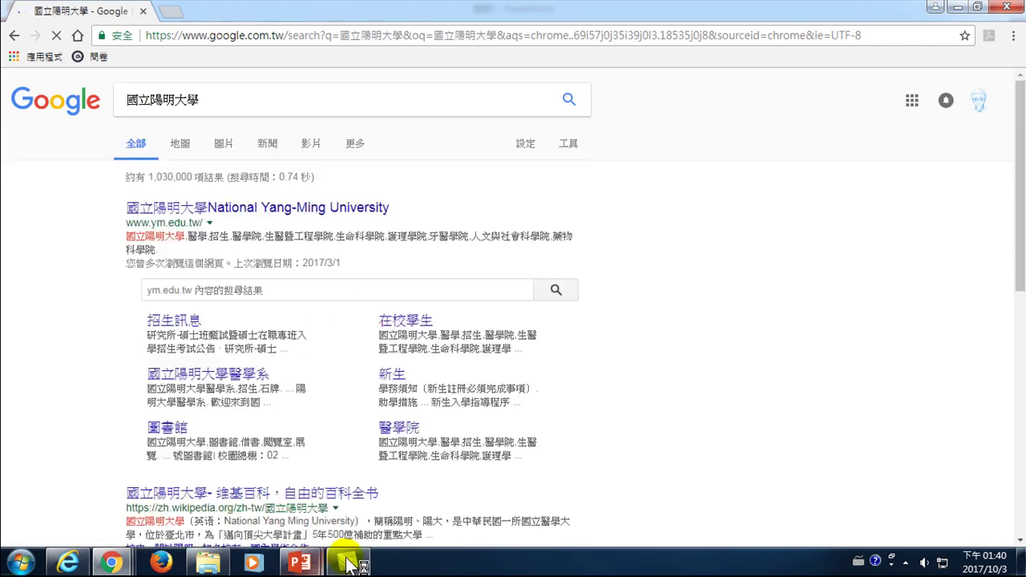
# - Add slide 2 with the pasted 國立陽明大學 search-suggestions screenshot, aligned top-left and shrunk to fit
pyautogui.moveTo(296, 566)
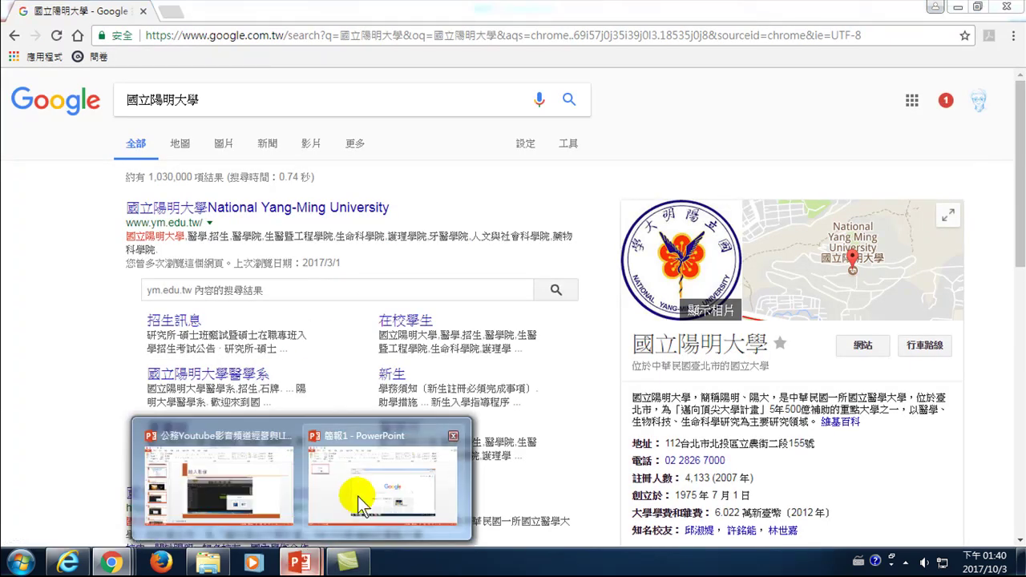
pyautogui.click(355, 496)
pyautogui.click(116, 54)
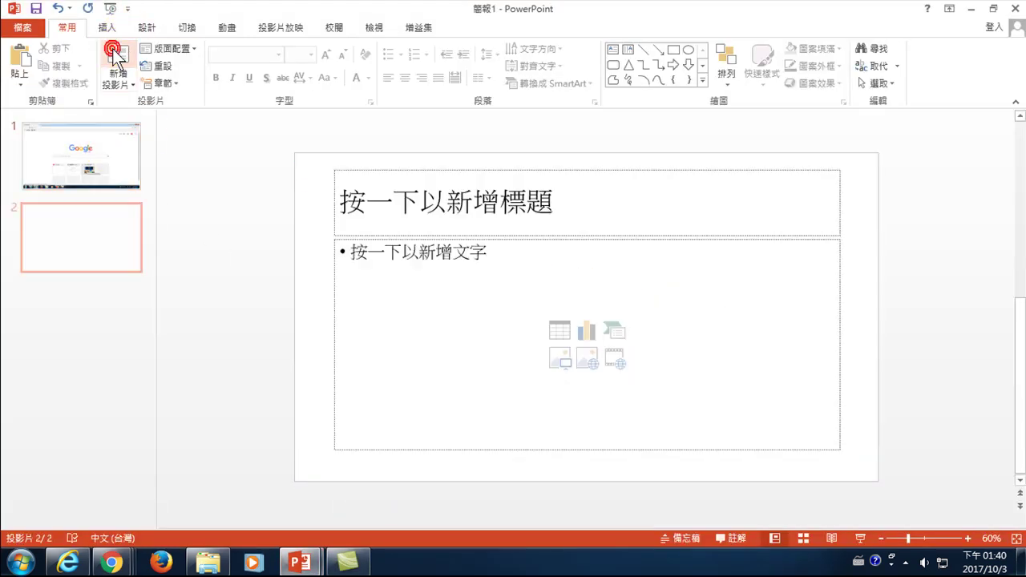
pyautogui.rightClick(239, 186)
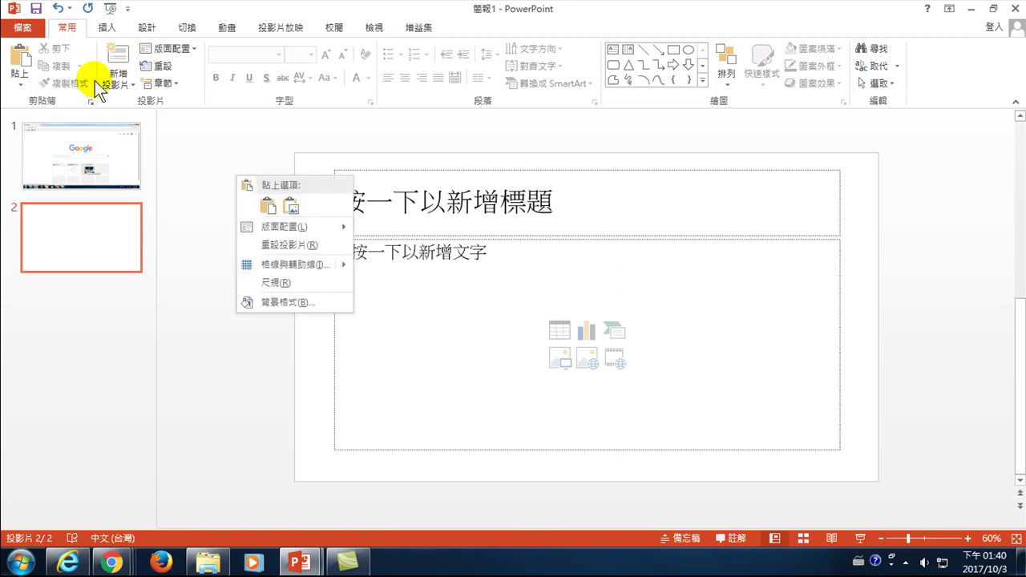
pyautogui.click(19, 59)
pyautogui.moveTo(423, 218); pyautogui.dragTo(441, 229)
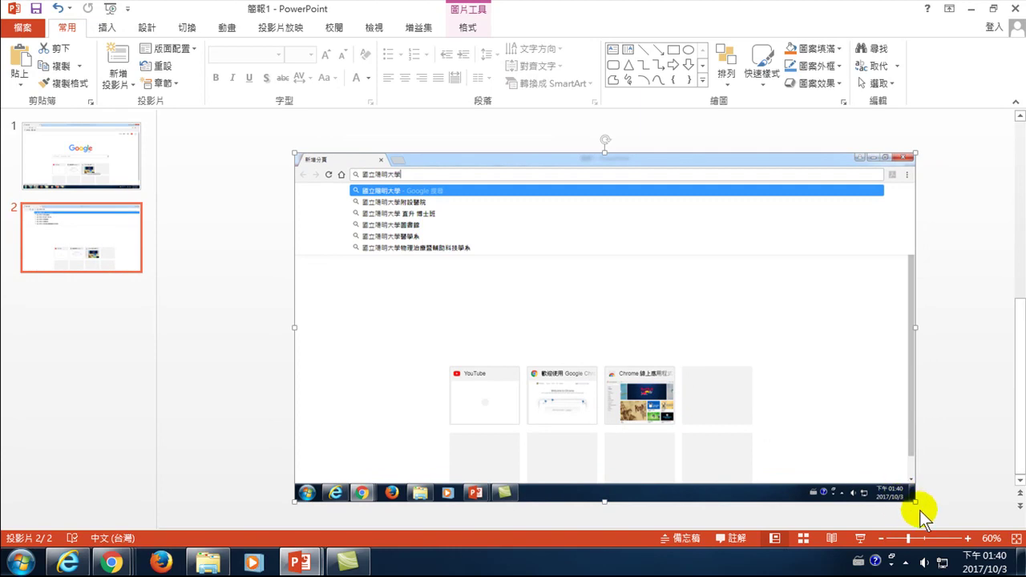
pyautogui.moveTo(915, 502)
pyautogui.mouseDown()
pyautogui.moveTo(873, 451)
pyautogui.moveTo(873, 434)
pyautogui.mouseUp()
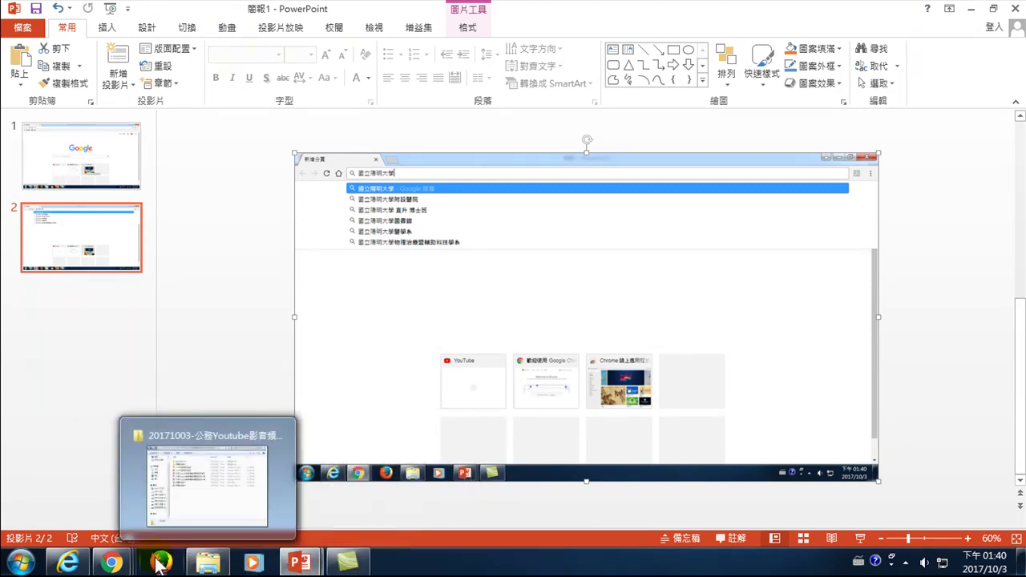
# - Bring the Chrome window with the 國立陽明大學 results page back to the front
pyautogui.click(390, 480)
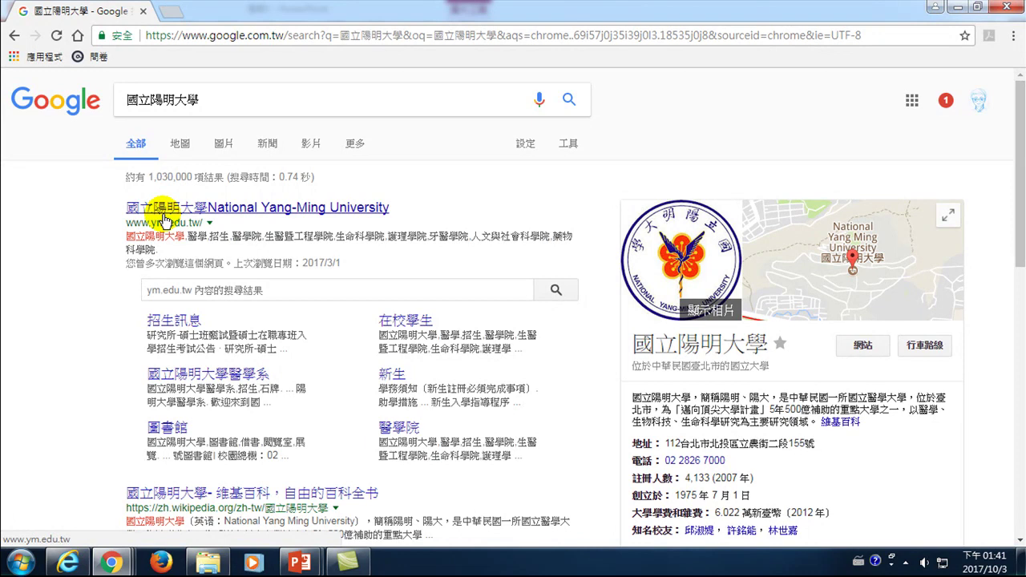
# - Add slide 3 with the pasted 國立陽明大學 results screenshot, aligned top-left and resized to fit
pyautogui.moveTo(300, 564)
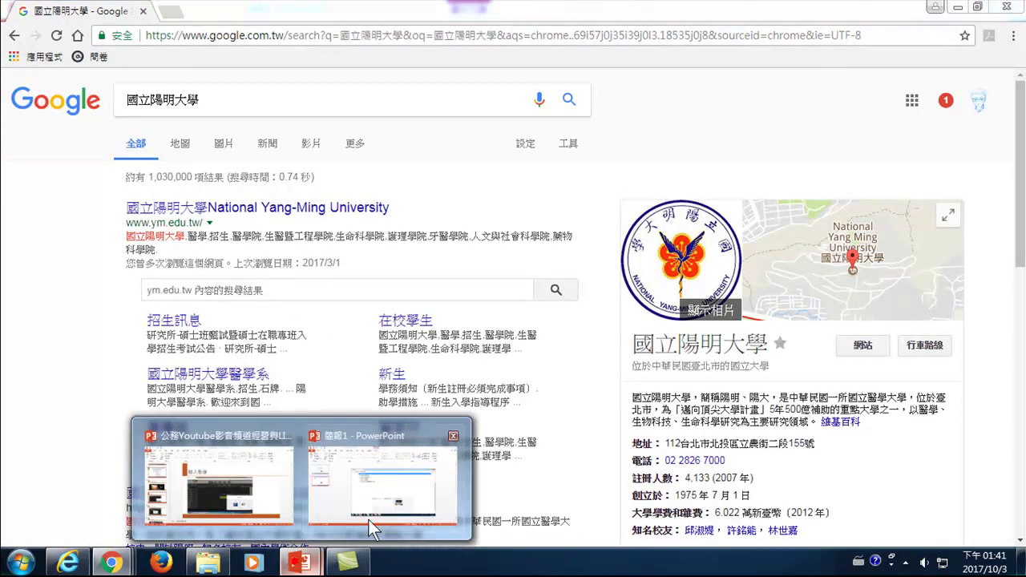
pyautogui.click(396, 481)
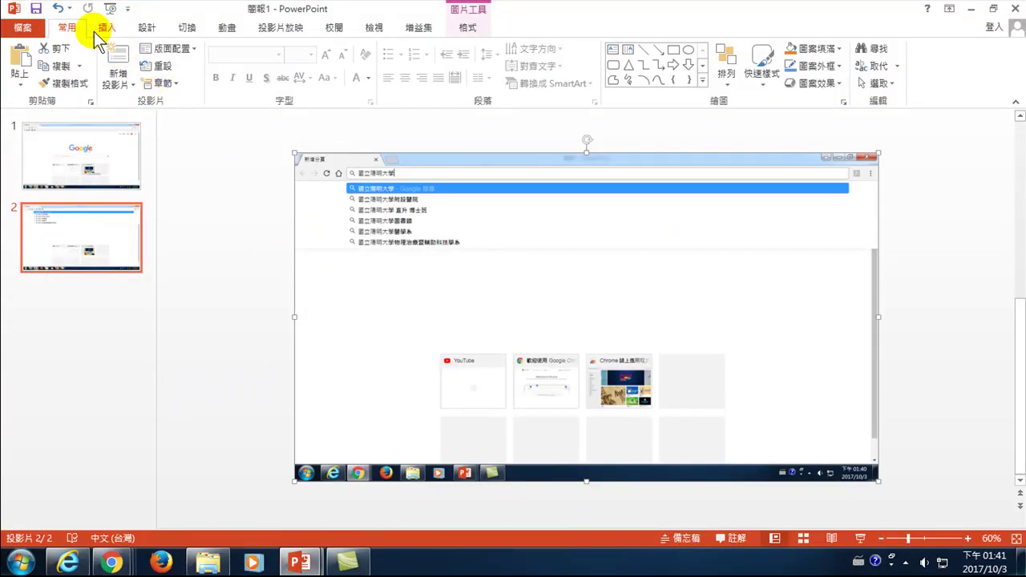
pyautogui.click(117, 60)
pyautogui.rightClick(254, 211)
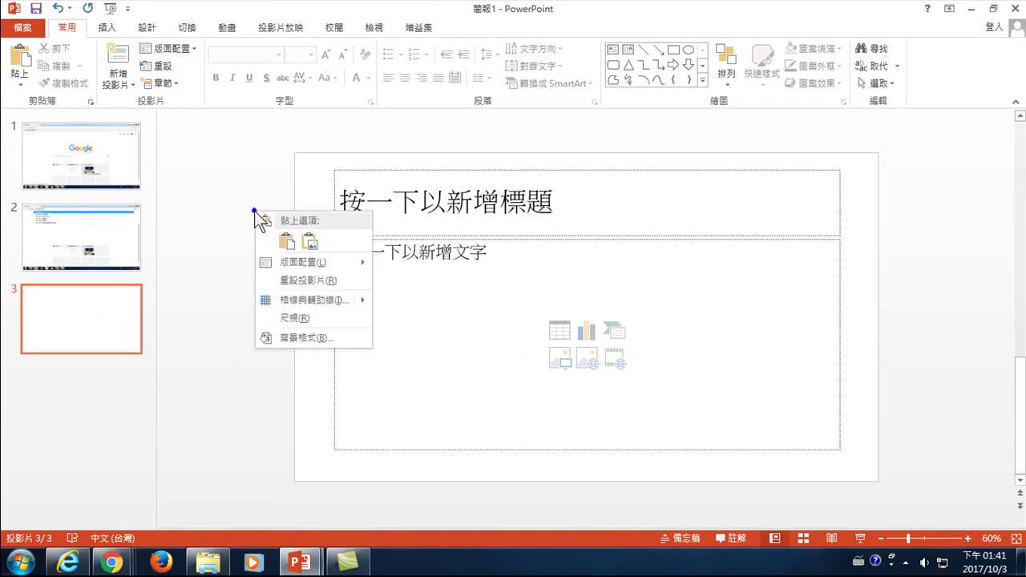
pyautogui.click(23, 56)
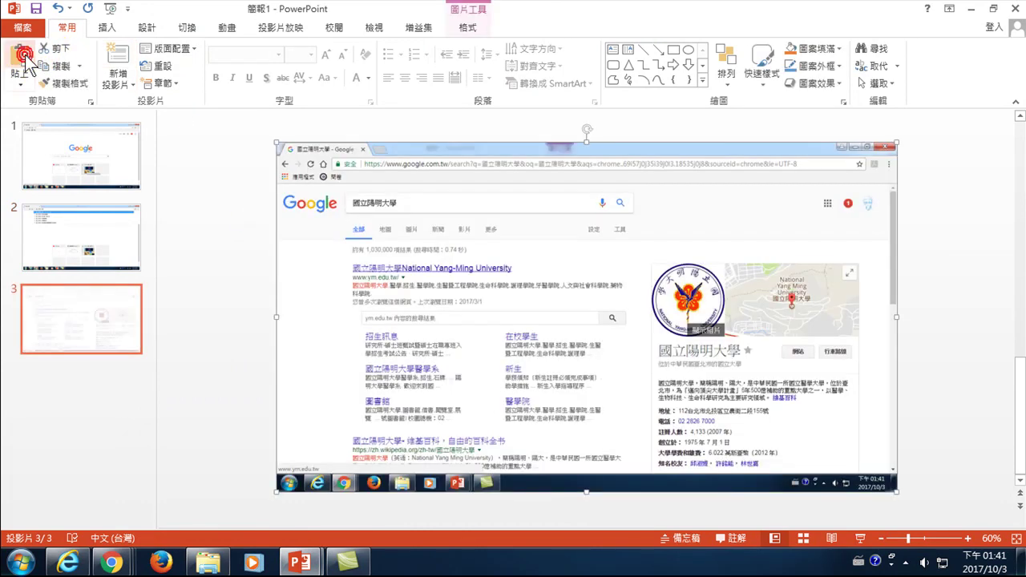
pyautogui.moveTo(336, 203); pyautogui.dragTo(355, 213)
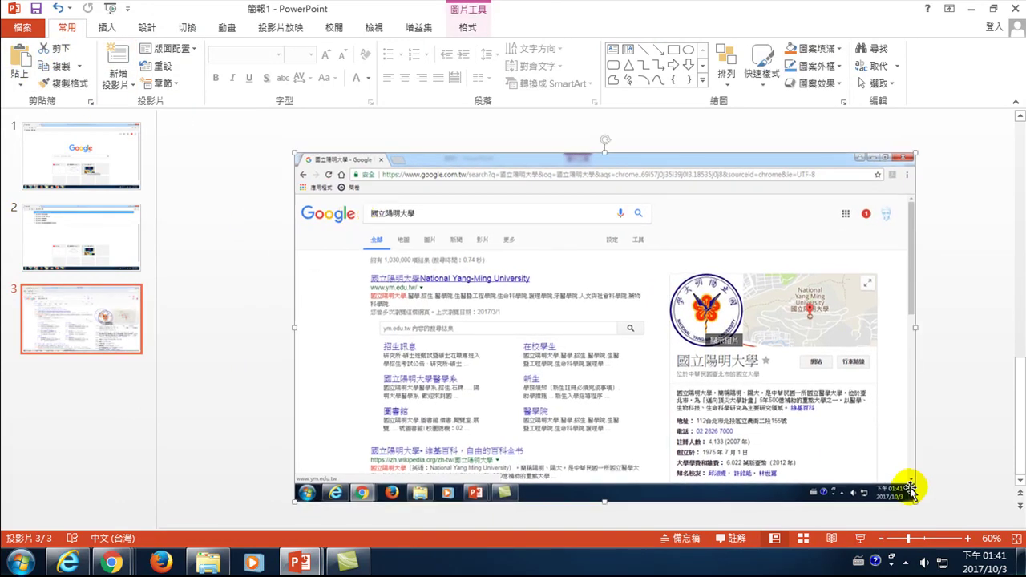
pyautogui.moveTo(911, 488); pyautogui.dragTo(870, 447)
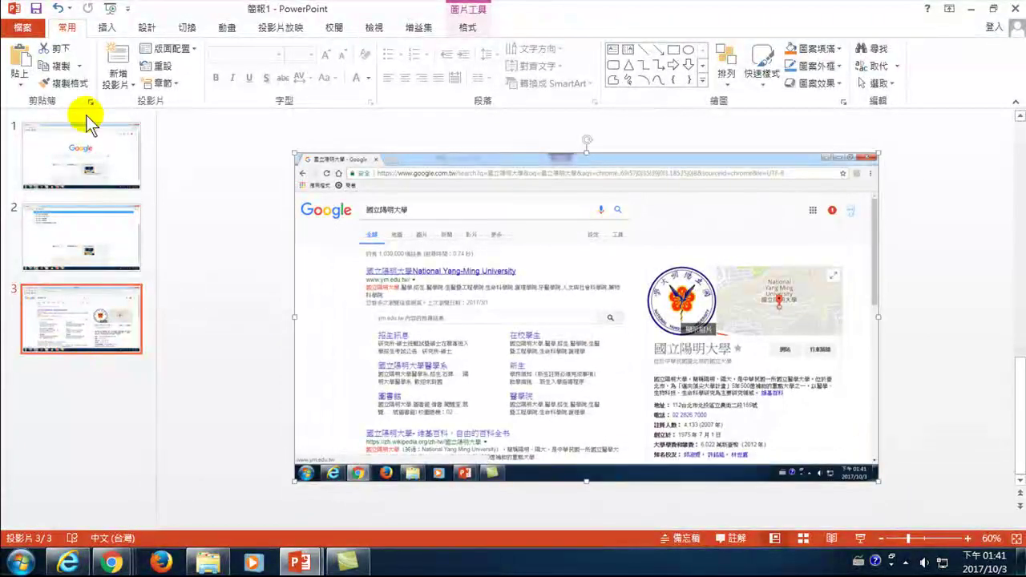
# - Switch to the Chrome results window and open the first result, the National Yang-Ming University homepage
pyautogui.click(118, 561)
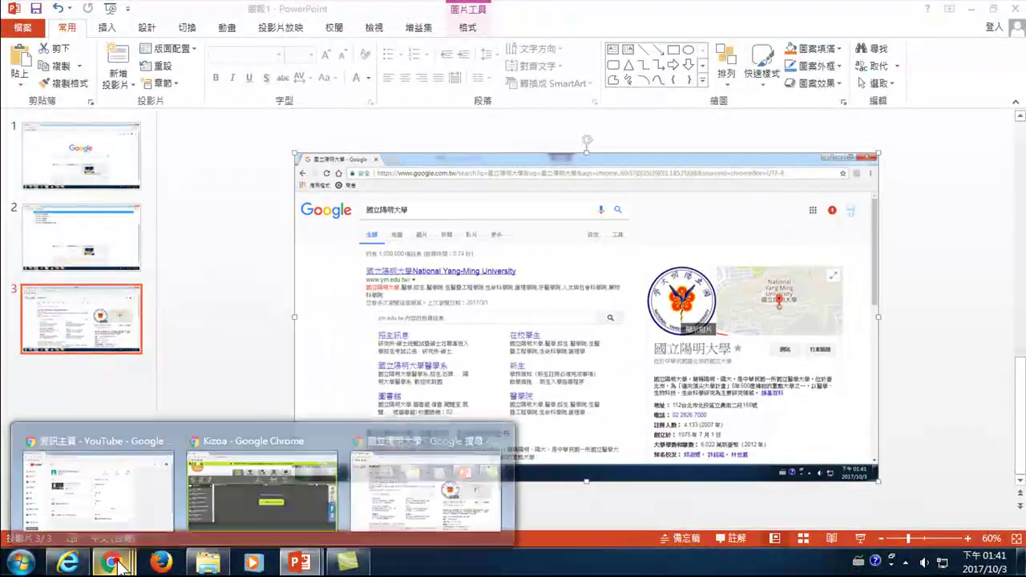
pyautogui.click(393, 500)
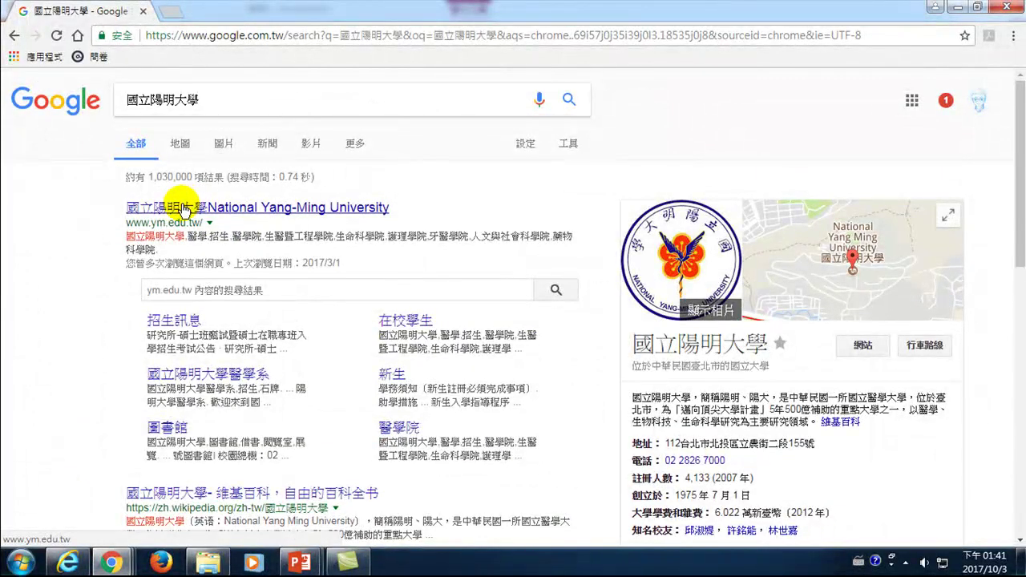
pyautogui.click(183, 209)
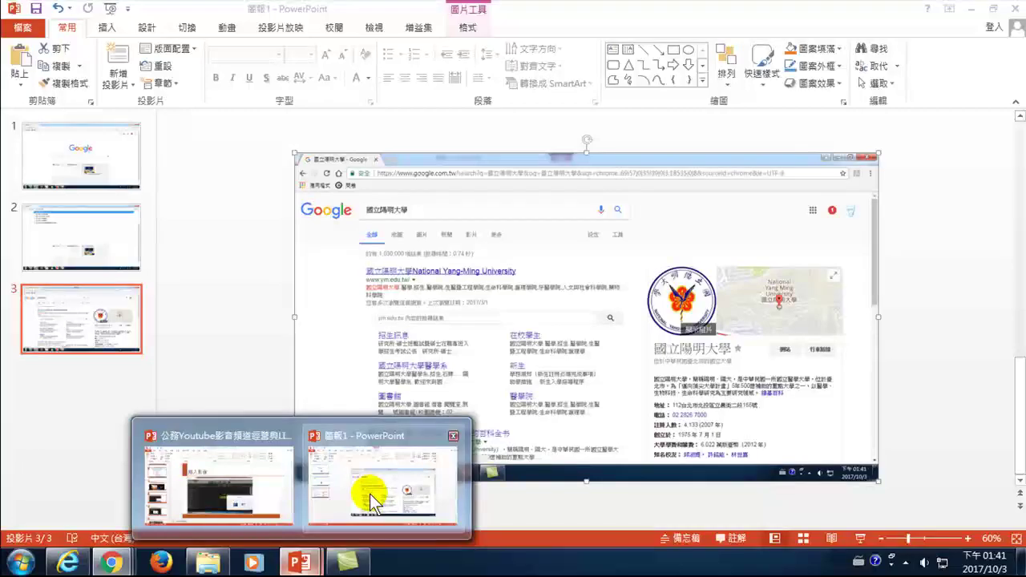
# - Paste the National Yang-Ming University homepage screenshot onto a new slide 4, aligned top-left and shrunk to fit
pyautogui.click(366, 433)
pyautogui.click(119, 60)
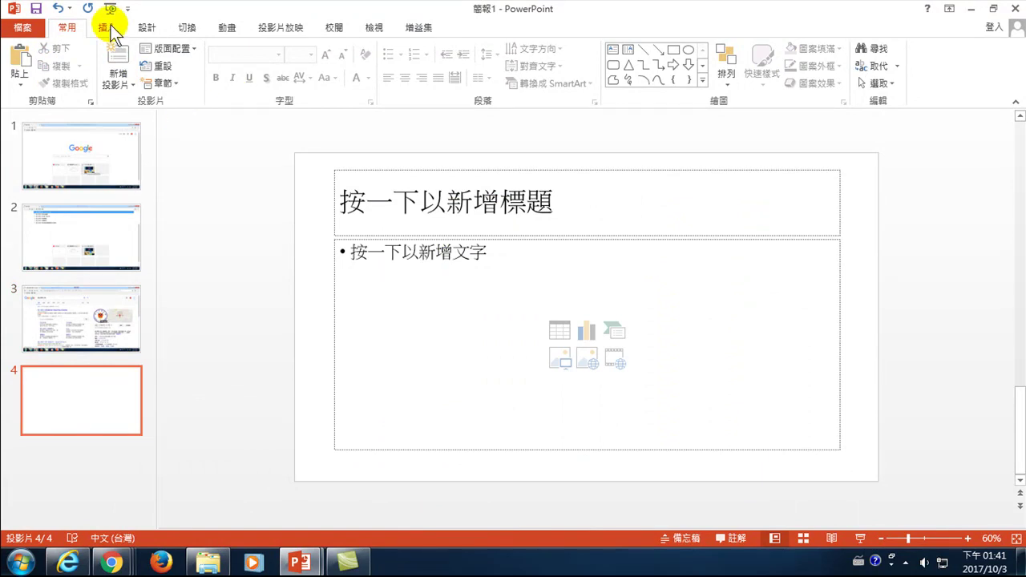
pyautogui.click(20, 54)
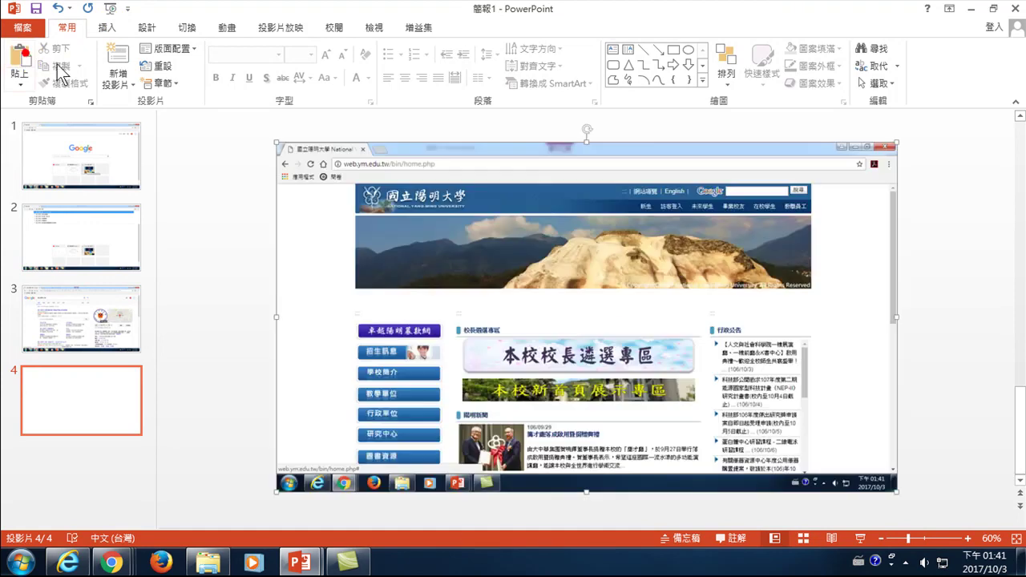
pyautogui.moveTo(390, 211); pyautogui.dragTo(409, 221)
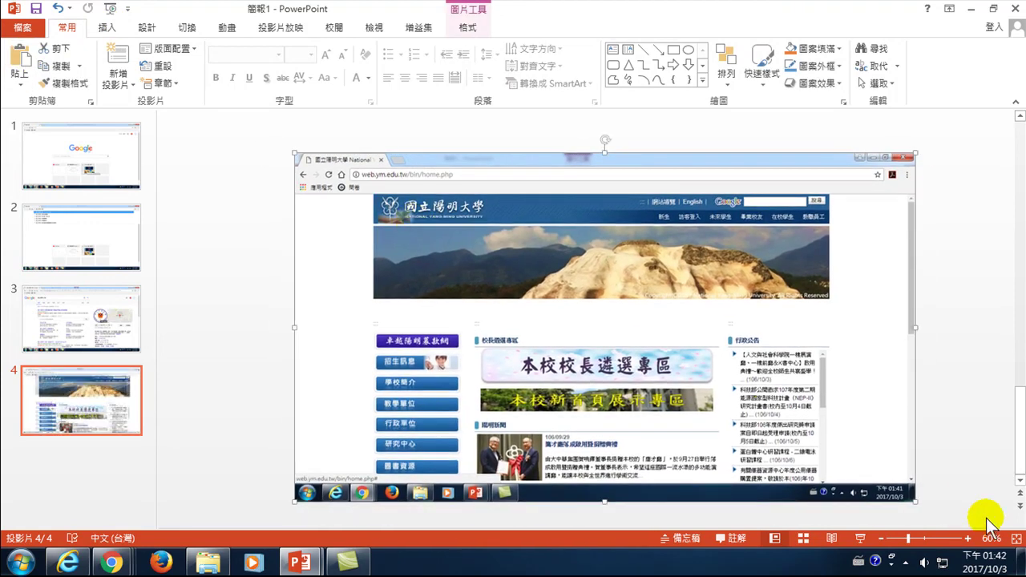
pyautogui.moveTo(911, 501); pyautogui.dragTo(873, 459)
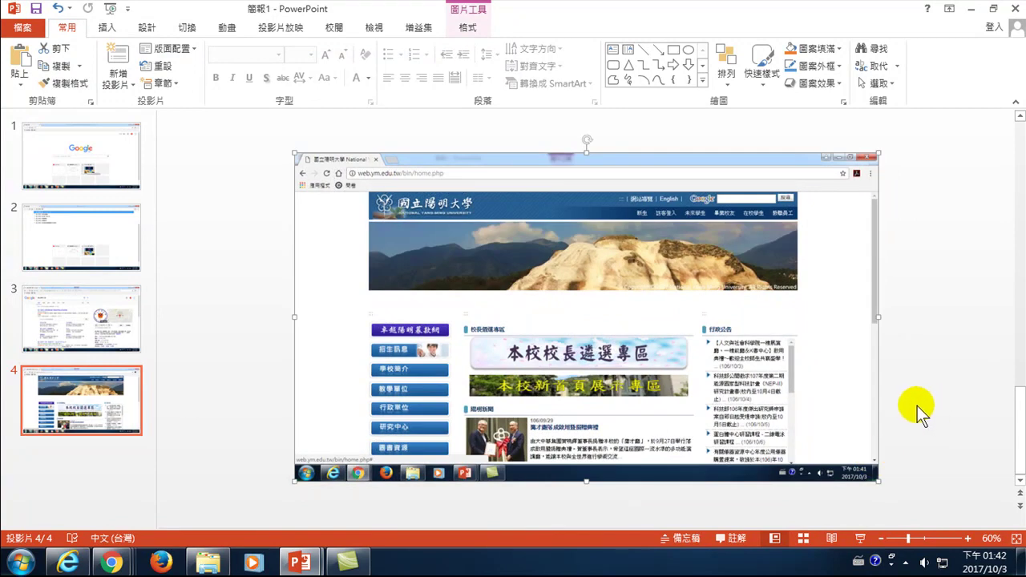